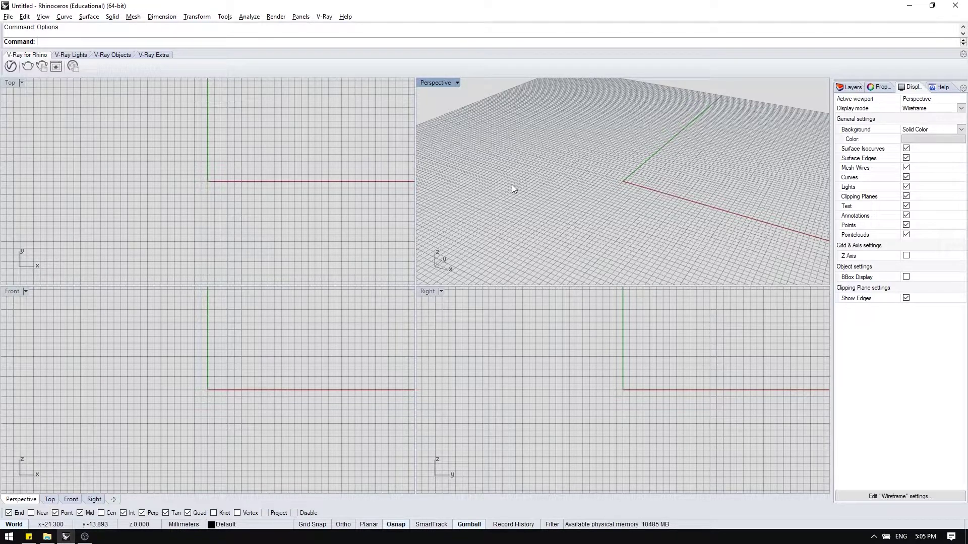
Set the Wireframe viewport background to a solid dark grey of RGB 40,40,40
left_click(923, 130)
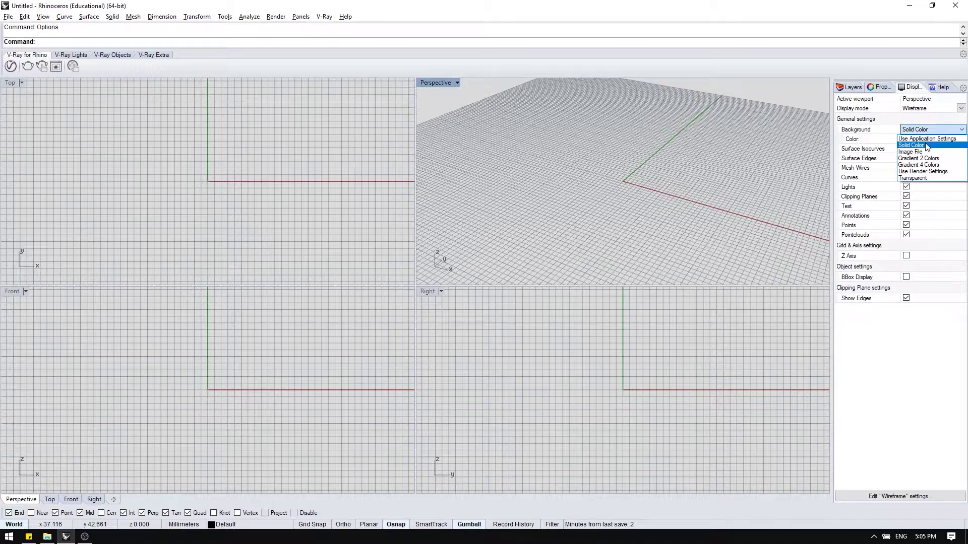
left_click(926, 146)
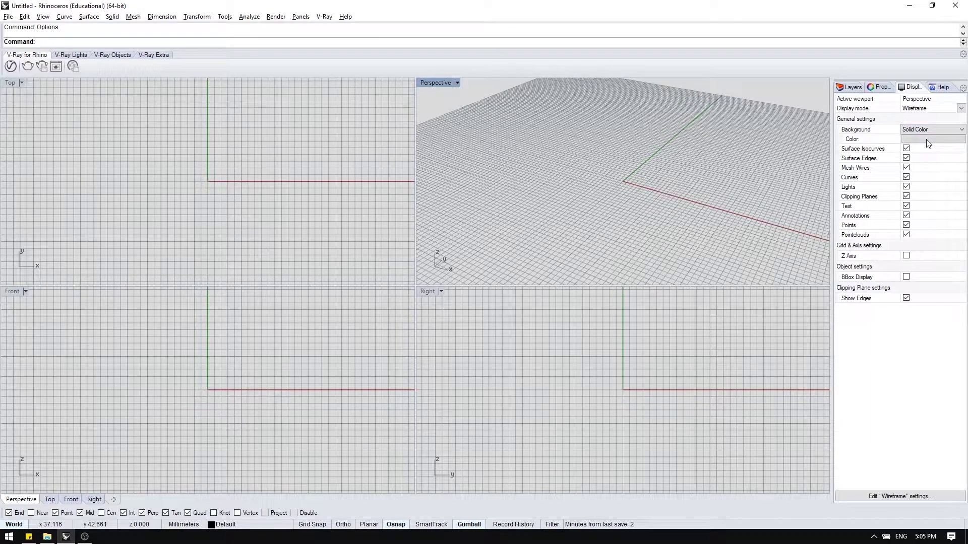
left_click(927, 140)
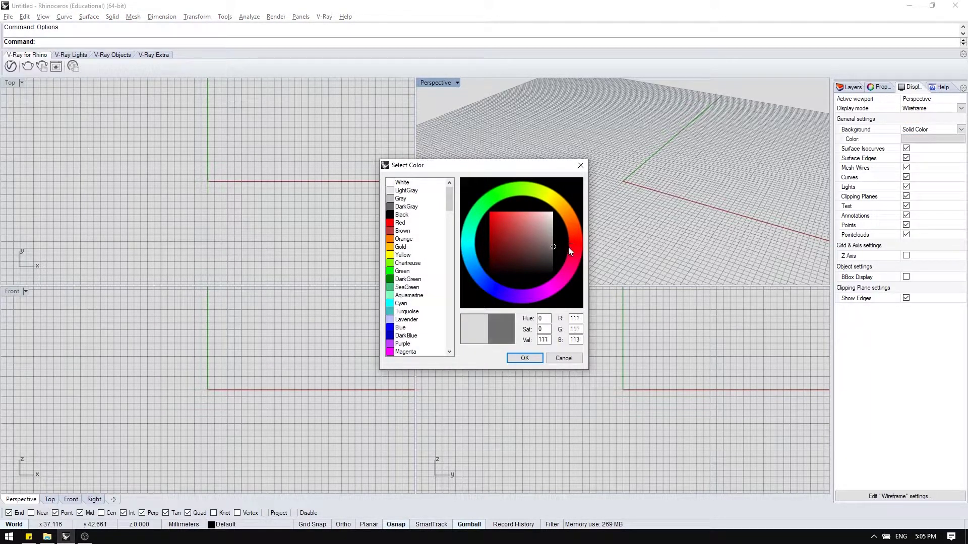
left_click_drag(569, 248, 593, 264)
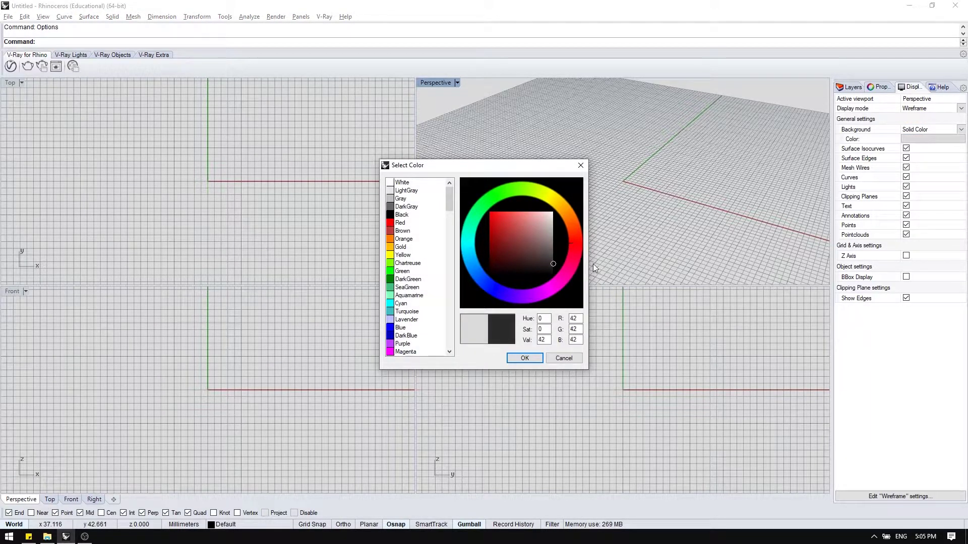
left_click(524, 359)
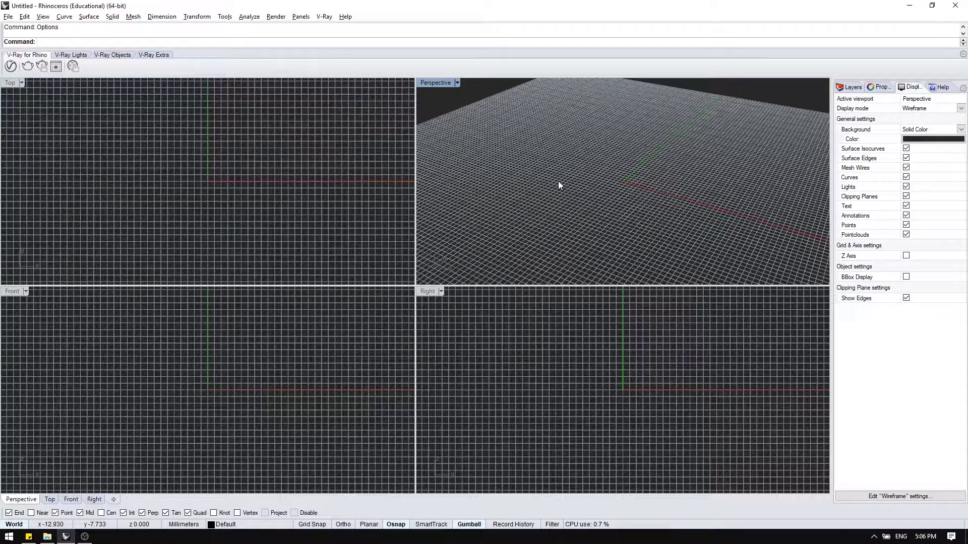
Open Rhino Options at the Appearance page with the command prompt background colour picker
type("Options")
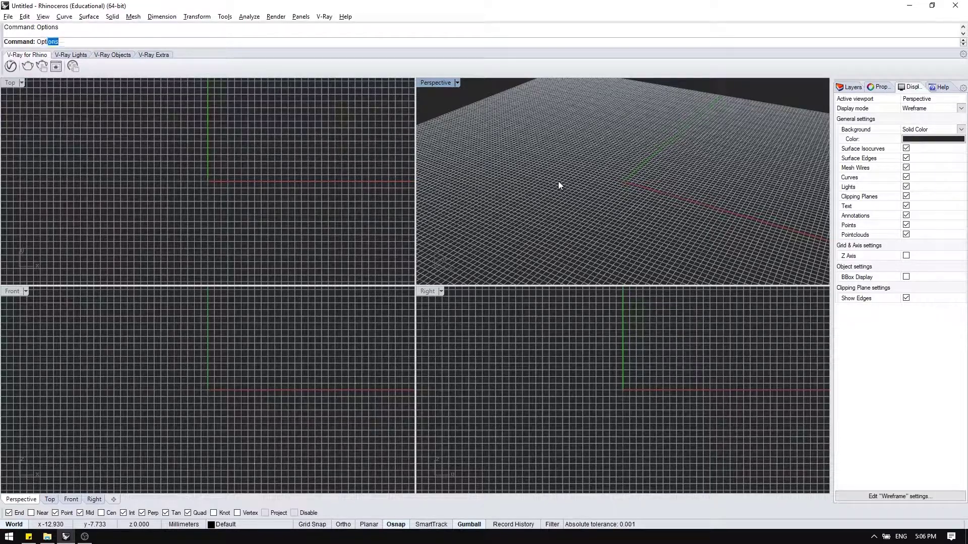
key("Return")
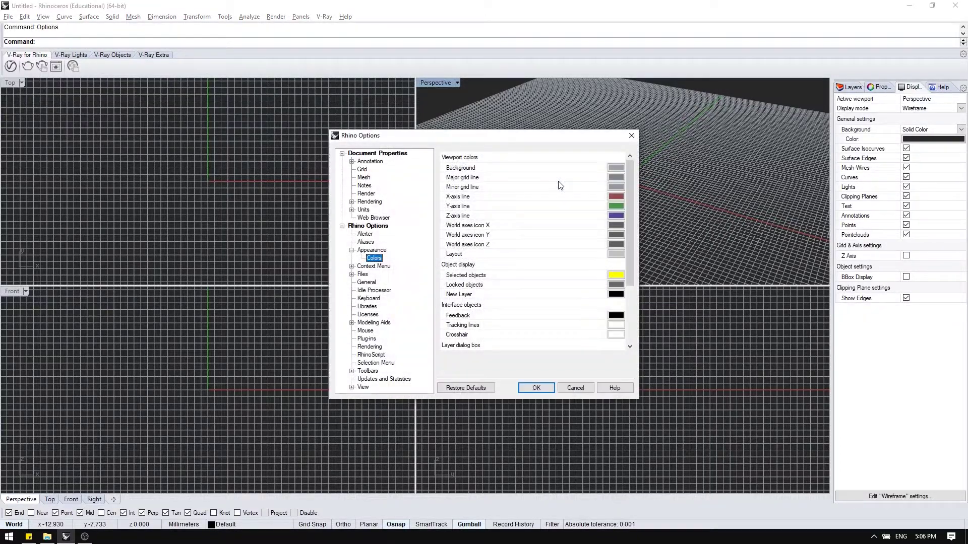
left_click(370, 250)
left_click(373, 258)
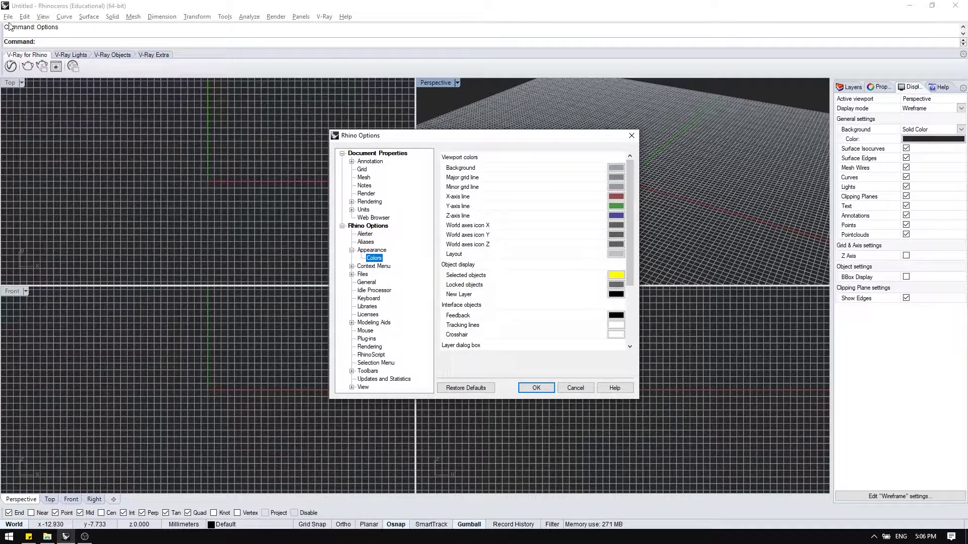
left_click(378, 251)
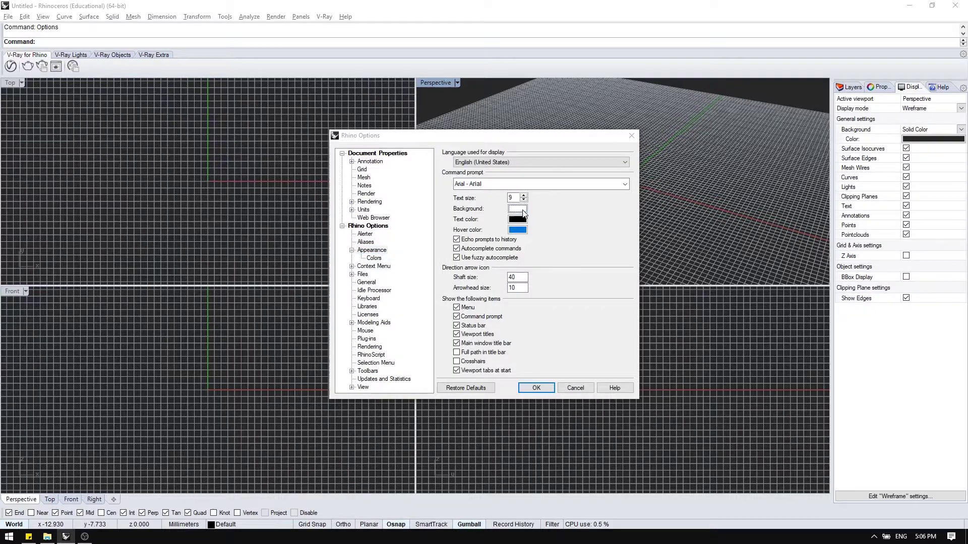
left_click(519, 210)
key("Return")
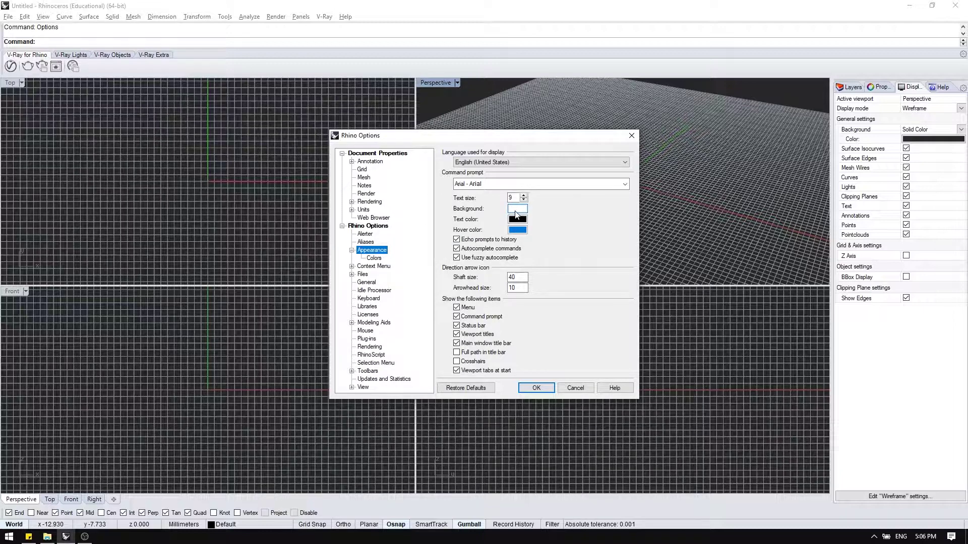
left_click(516, 209)
Give the command prompt a black background and green text colour
left_click(552, 265)
left_click_drag(552, 265, 540, 276)
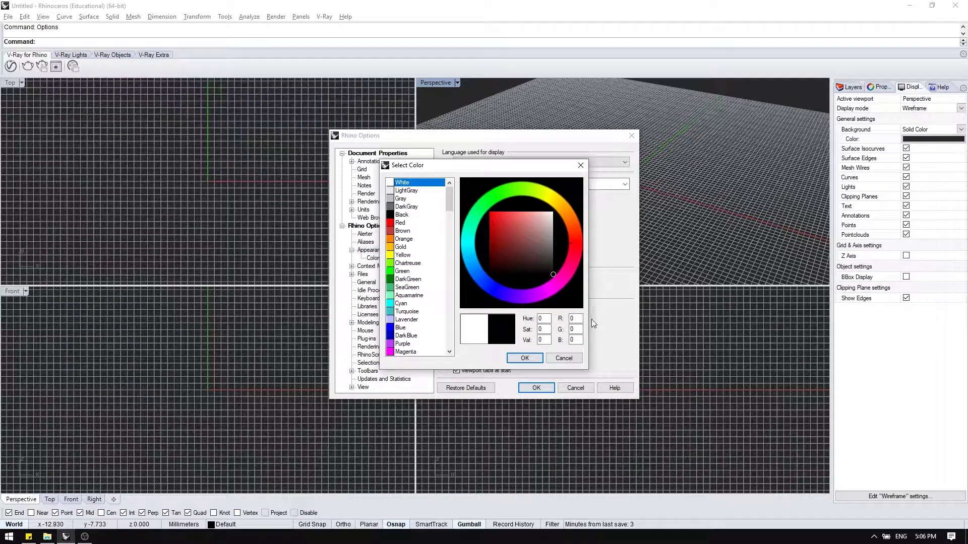
left_click(525, 358)
left_click(517, 220)
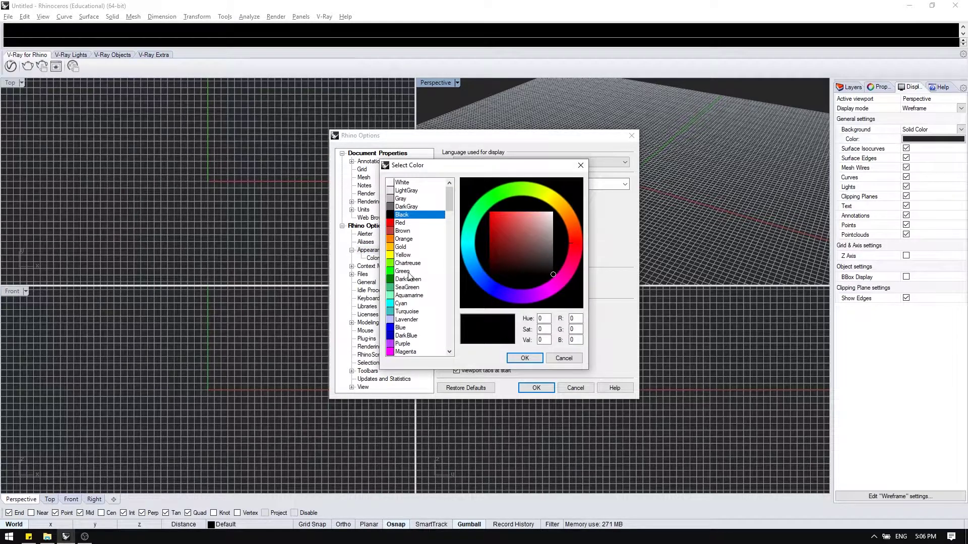
left_click(409, 272)
left_click(528, 359)
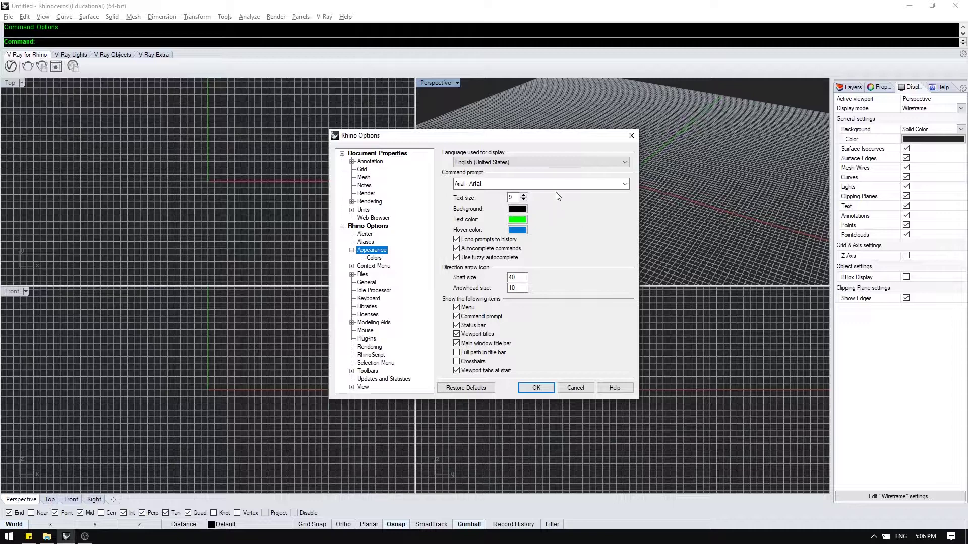
left_click(516, 198)
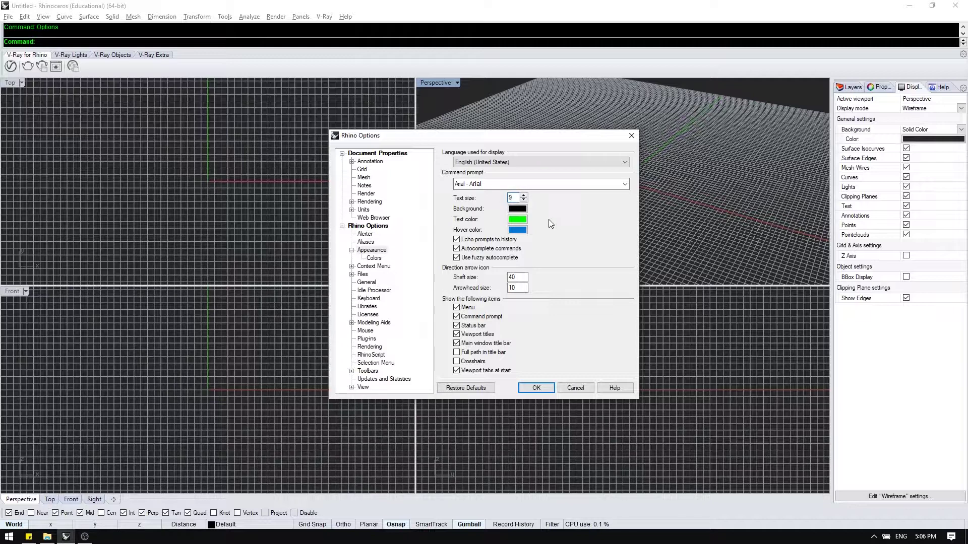
Show the Appearance Colors page scrolled down to the General window colours
left_click(374, 258)
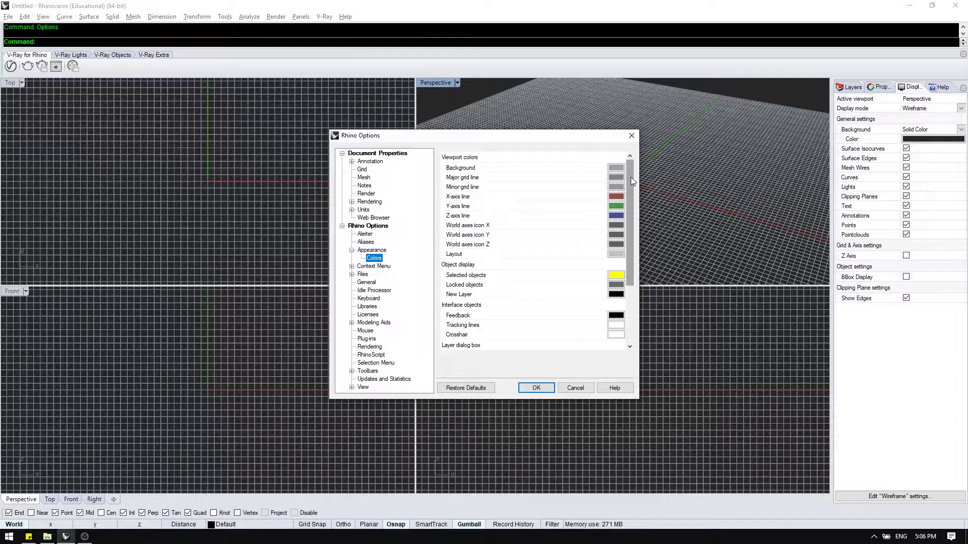
left_click_drag(630, 177, 630, 258)
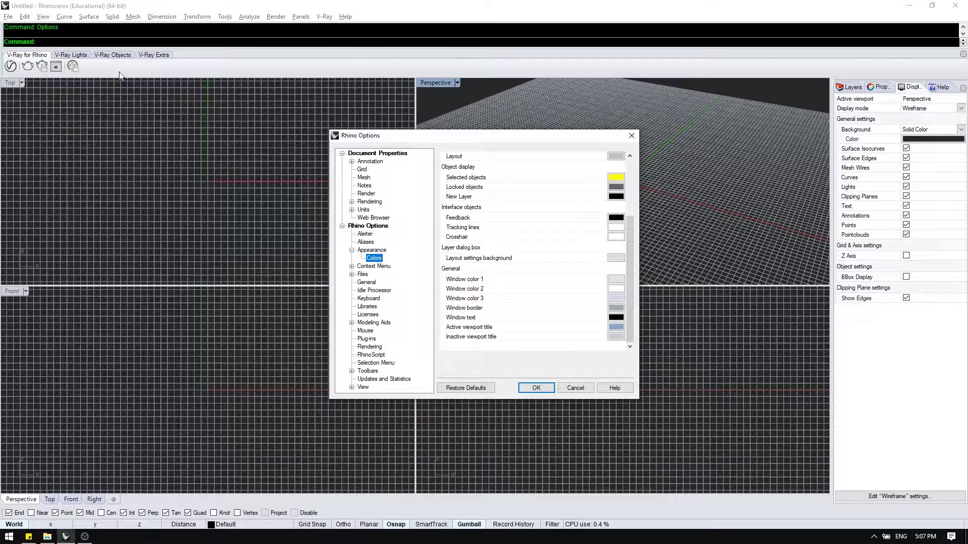
Darken Window colours 1, 2 and 3 to grey 51, grey 79 and a muted blue-grey
left_click(619, 279)
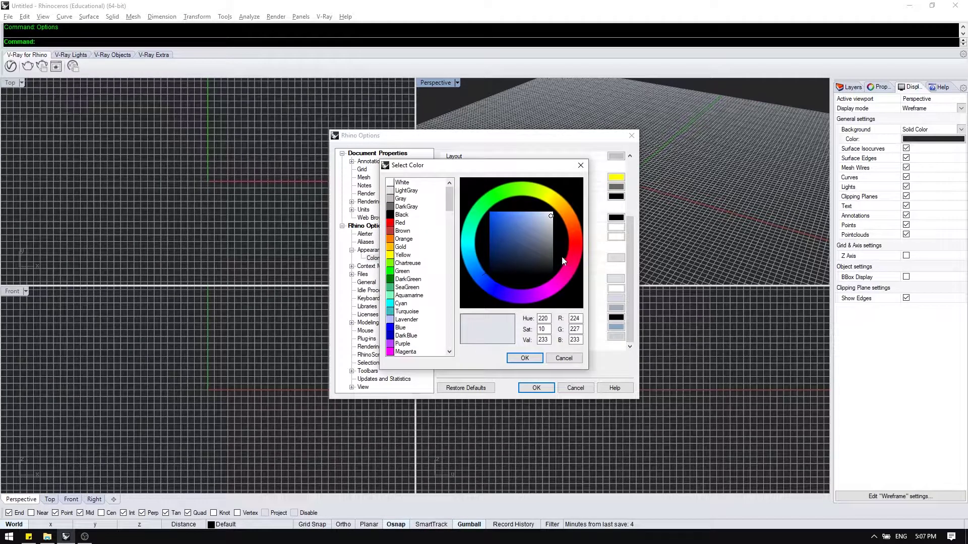
left_click_drag(539, 254, 556, 269)
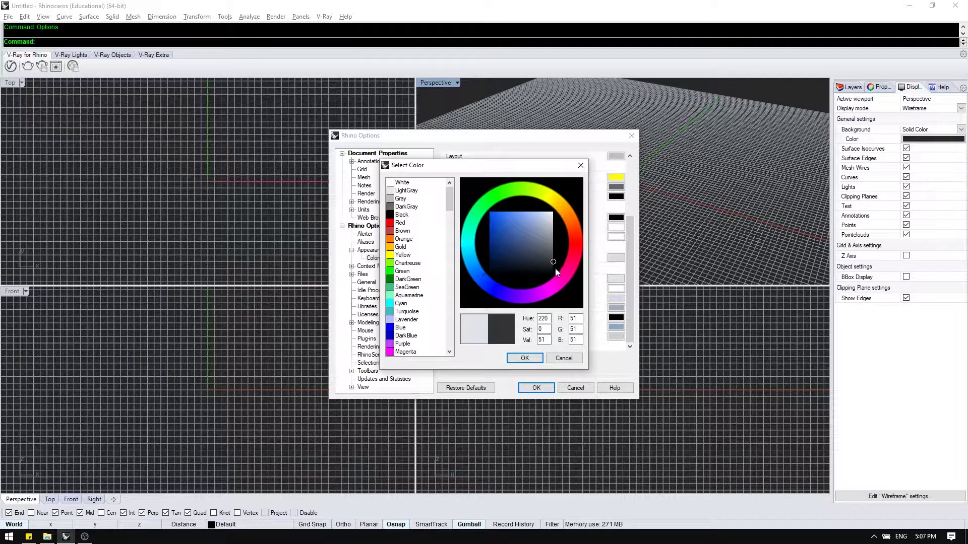
left_click(533, 357)
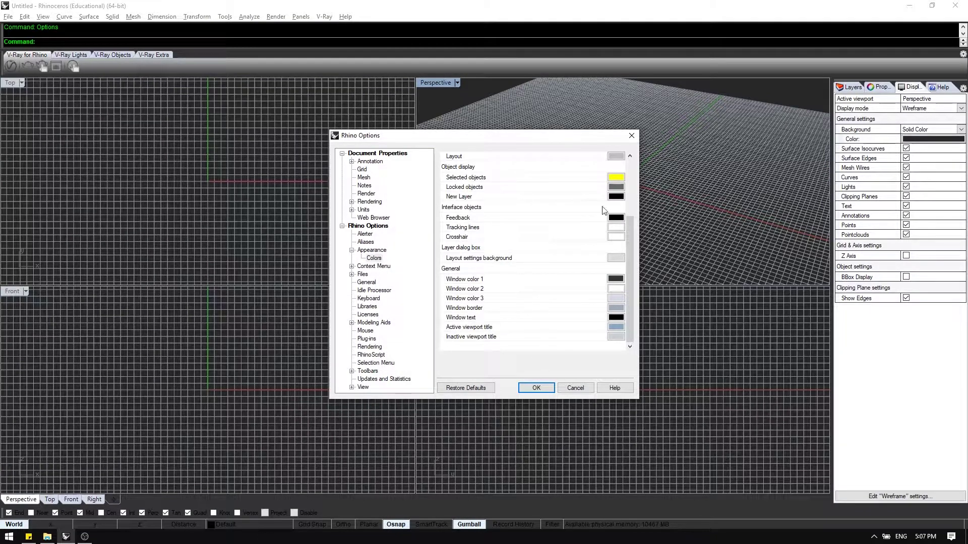
left_click(620, 290)
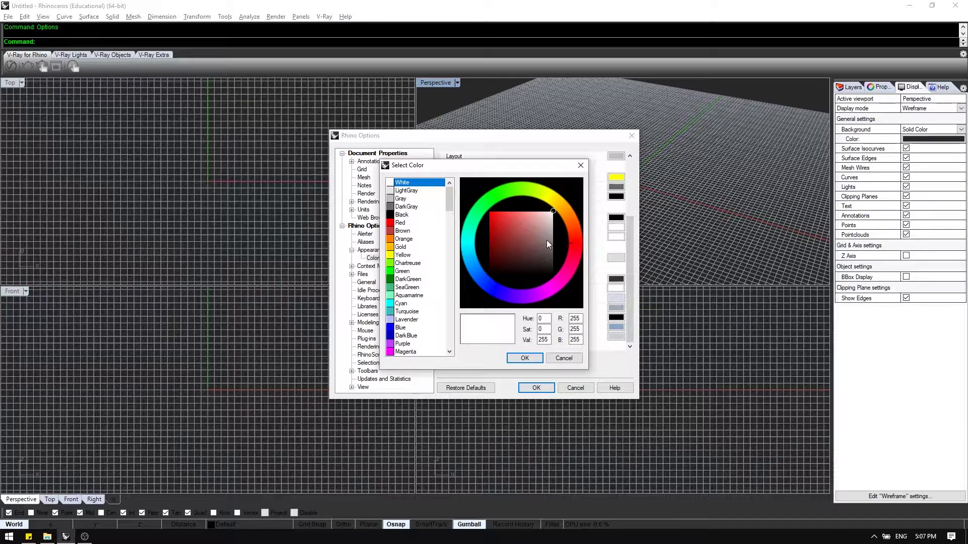
mouse_move(548, 244)
left_mouse_down()
mouse_move(564, 238)
mouse_move(558, 254)
left_mouse_up()
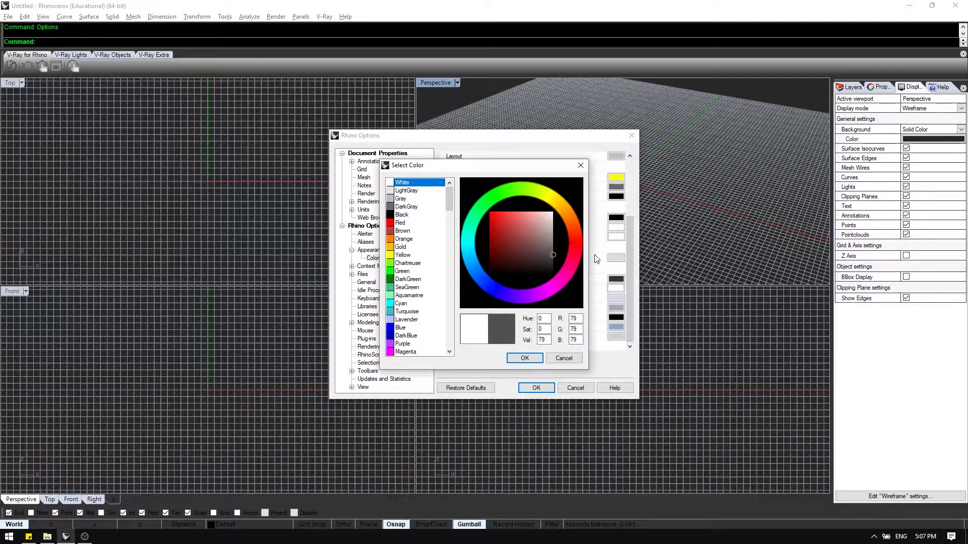
left_click(534, 359)
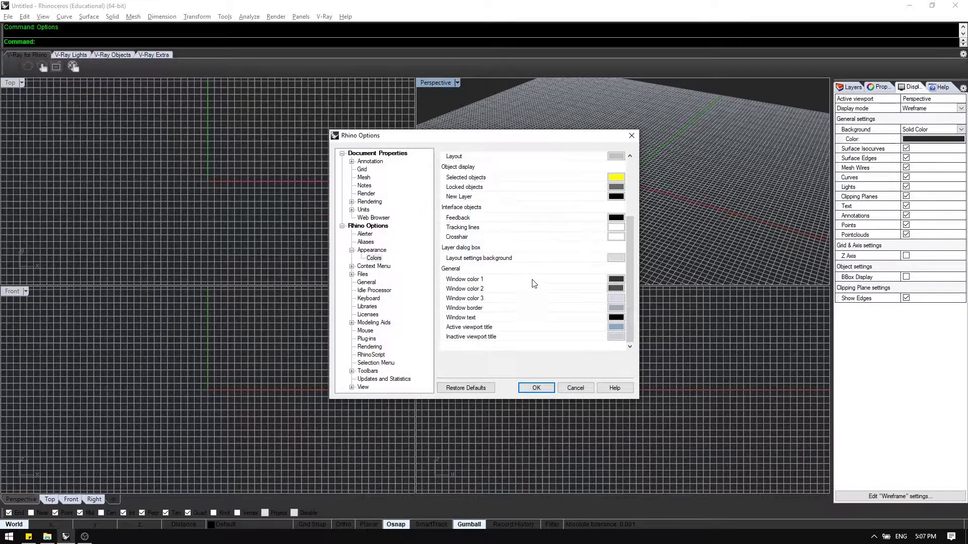
left_click(618, 299)
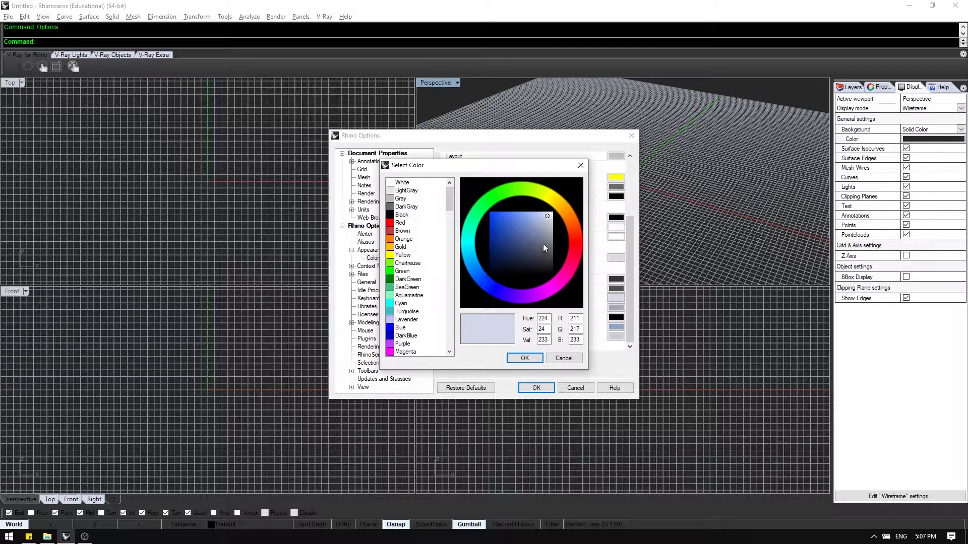
mouse_move(548, 245)
left_mouse_down()
mouse_move(535, 242)
mouse_move(547, 237)
left_mouse_up()
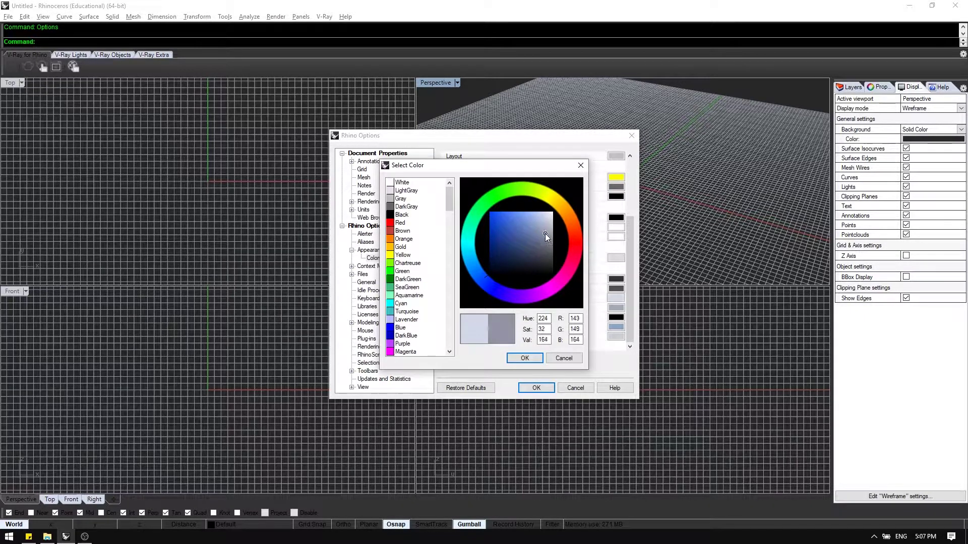
left_click(525, 358)
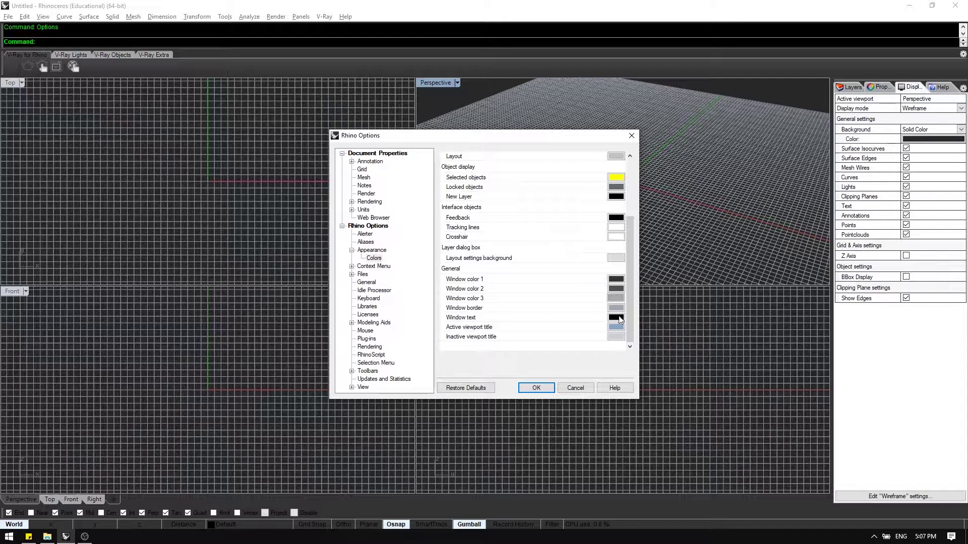
Set the window text to grey 83 and the inactive viewport title to light grey
left_click(620, 319)
left_click_drag(551, 281, 553, 254)
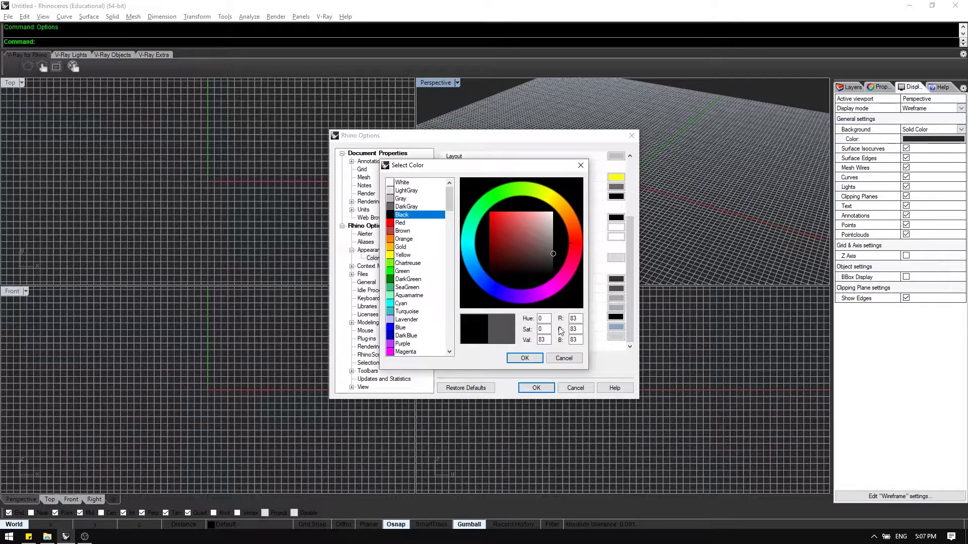
left_click(524, 358)
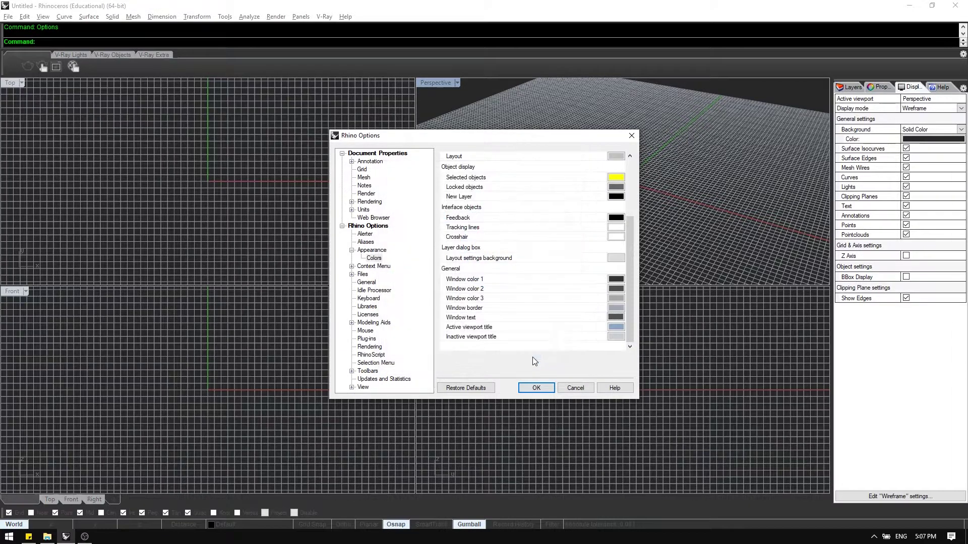
left_click(616, 337)
mouse_move(534, 256)
left_mouse_down()
mouse_move(579, 262)
mouse_move(579, 226)
left_mouse_up()
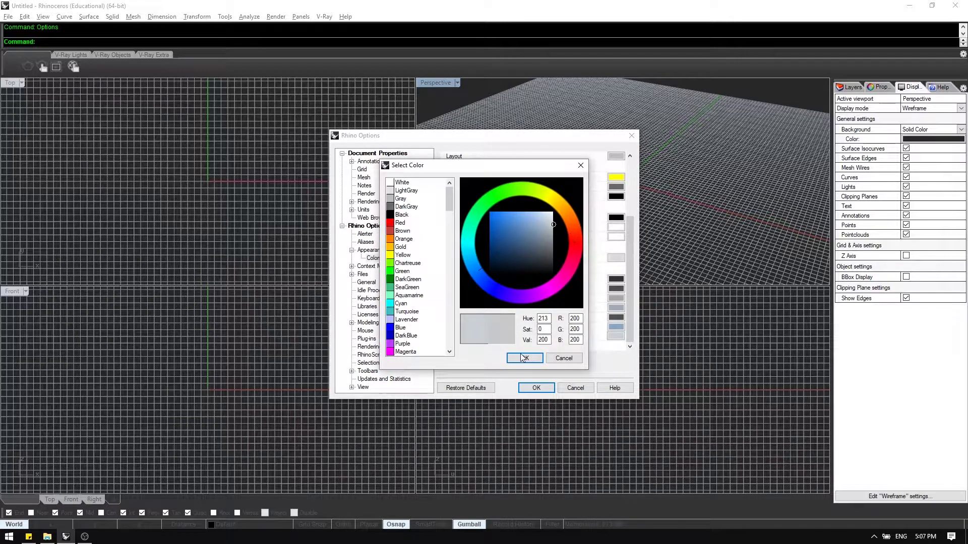
left_click(524, 358)
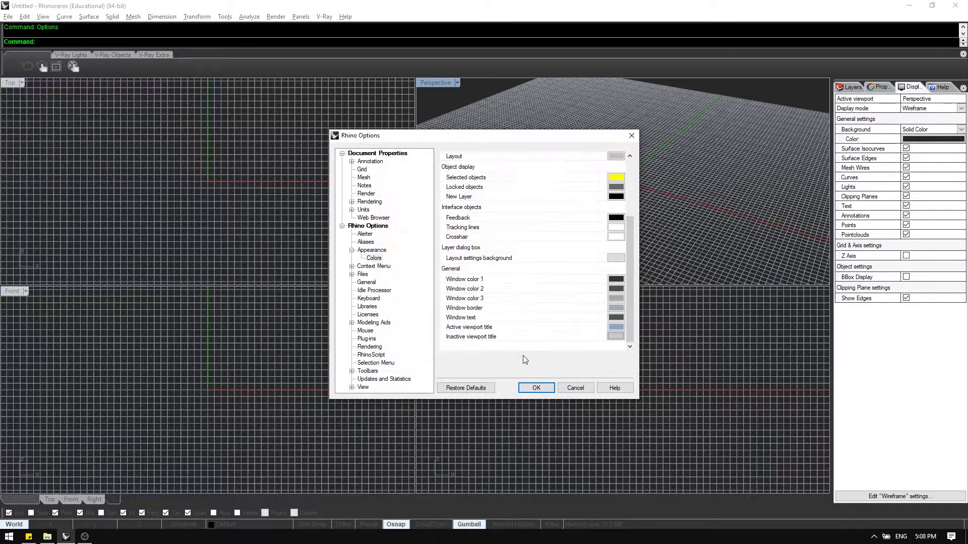
Make the active viewport title dark grey and the window text white, then close Options
left_click(616, 327)
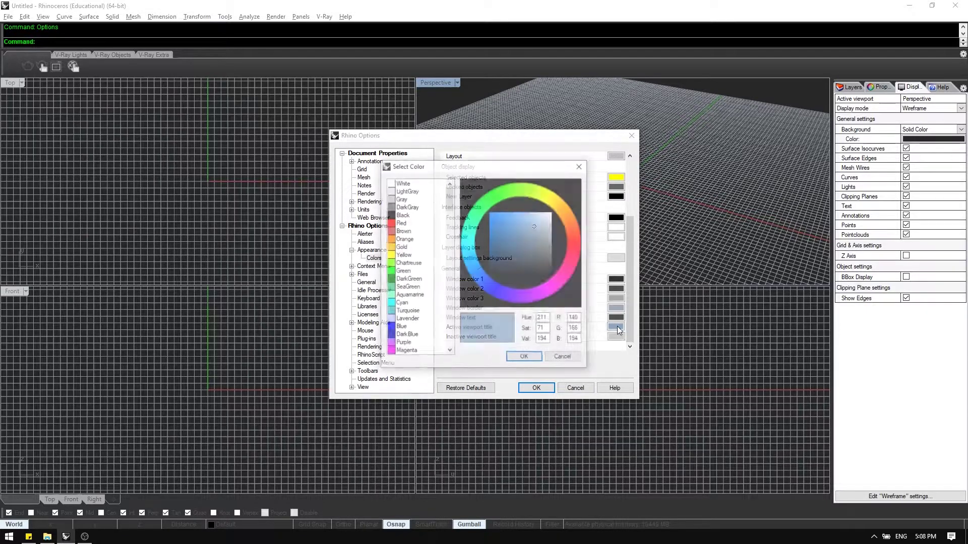
left_click(558, 261)
left_click(524, 358)
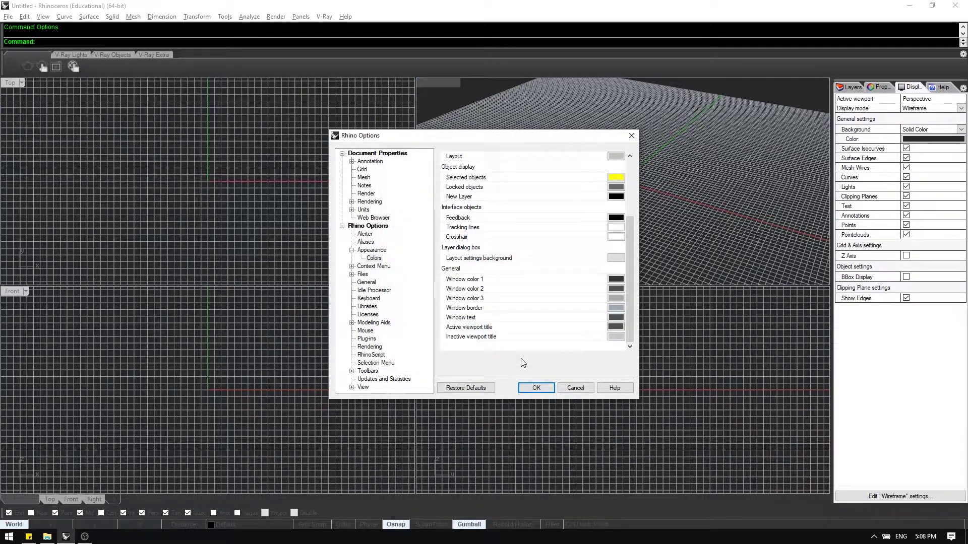
left_click(621, 319)
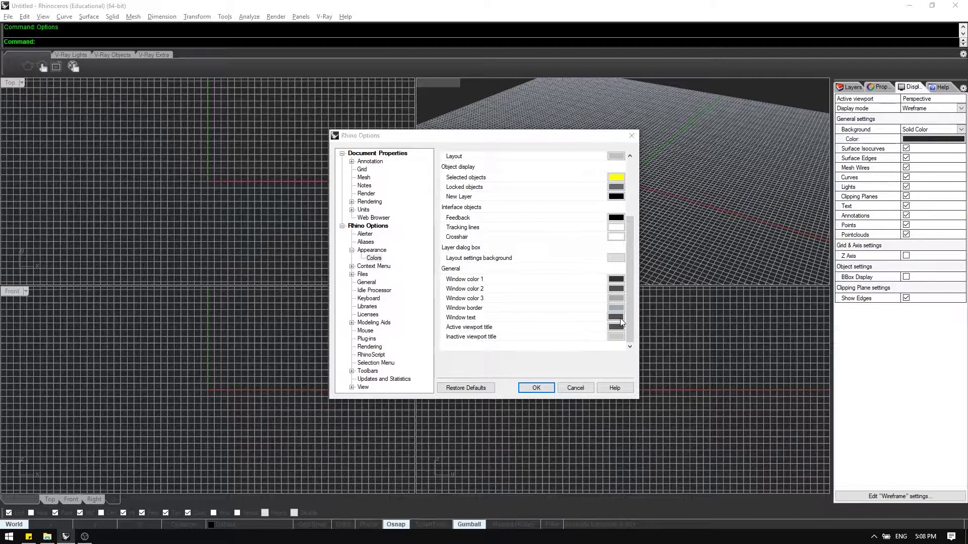
left_click(503, 250)
left_click(540, 326)
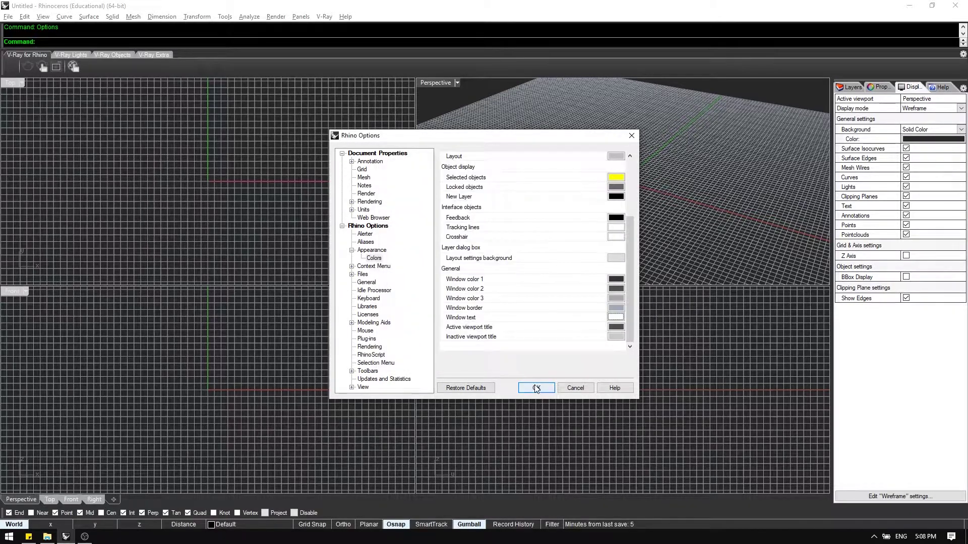
left_click(536, 388)
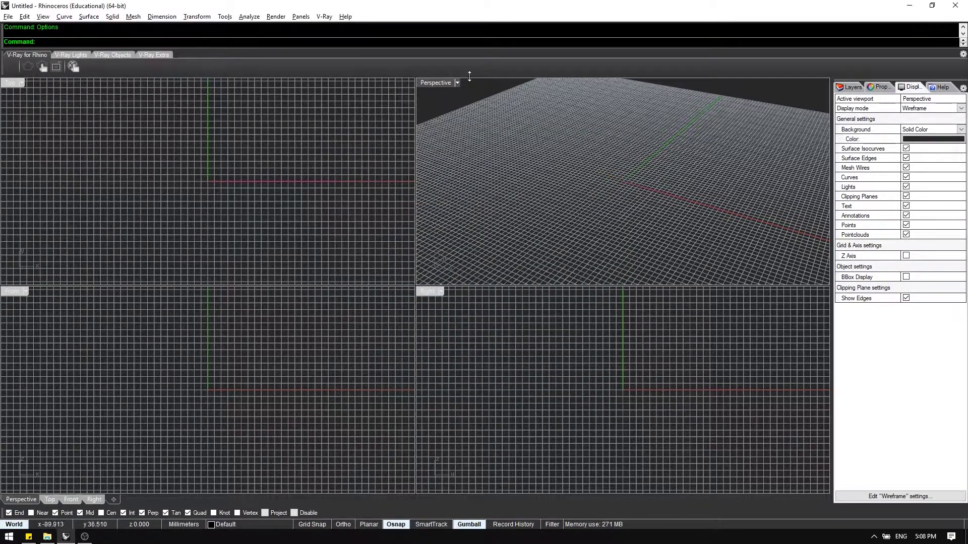
left_click(77, 124)
left_click(340, 346)
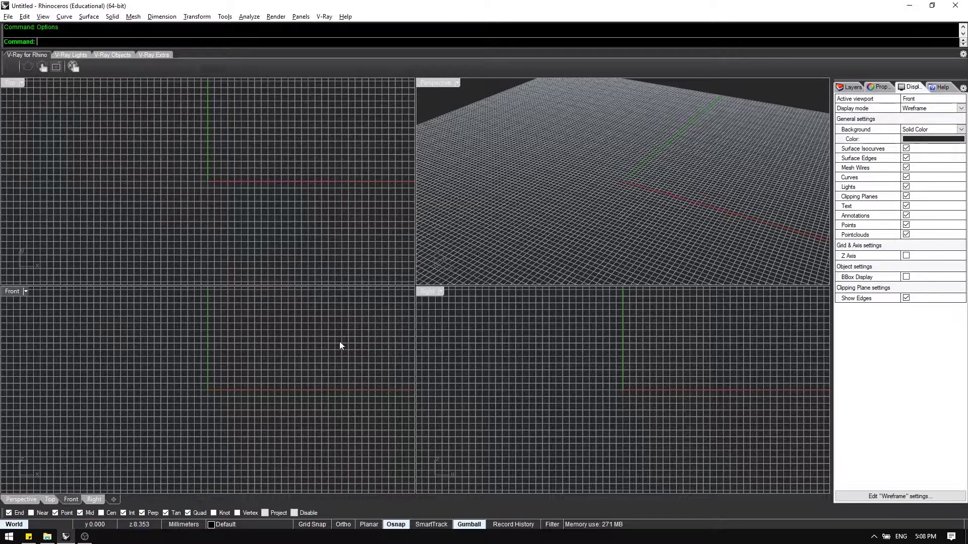
left_click(519, 365)
left_click(491, 219)
left_click(368, 169)
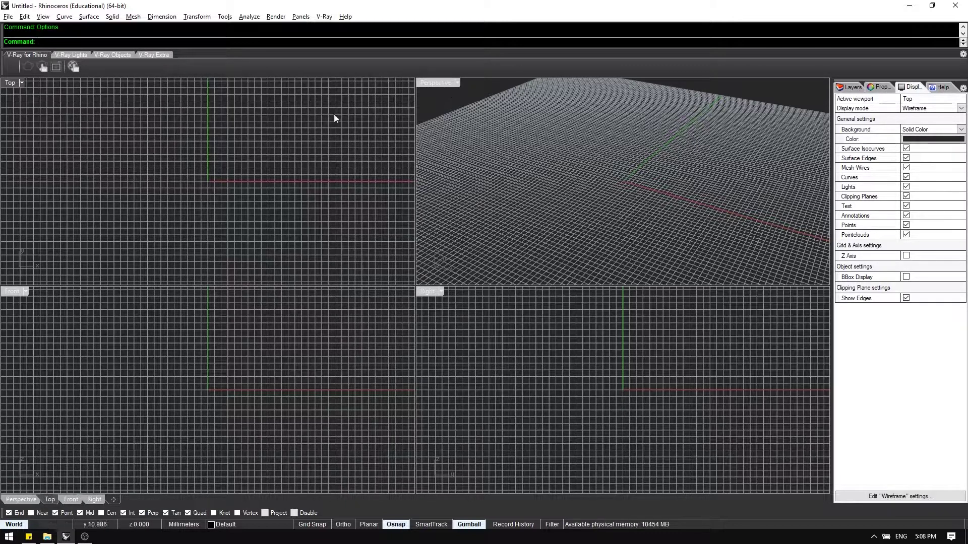
left_click(631, 214)
left_click(593, 373)
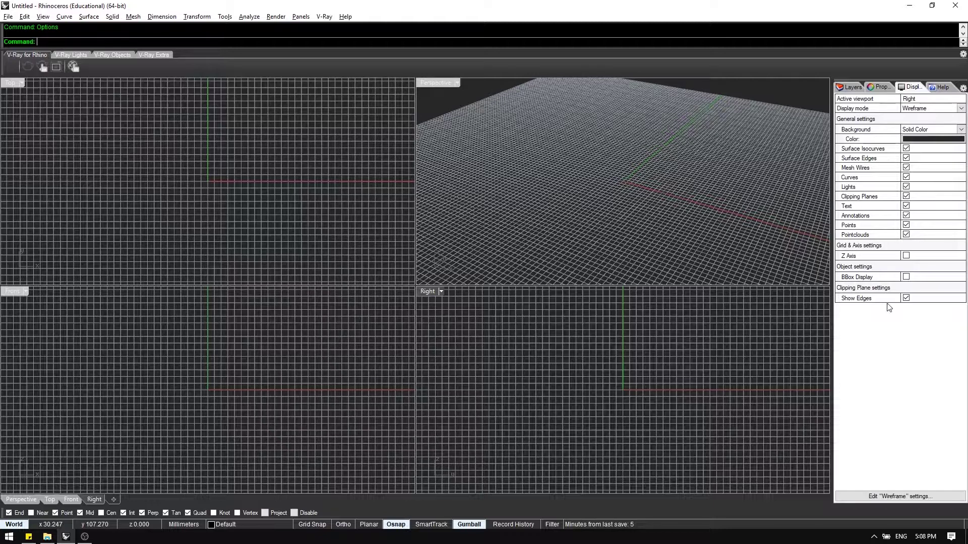
left_click(422, 211)
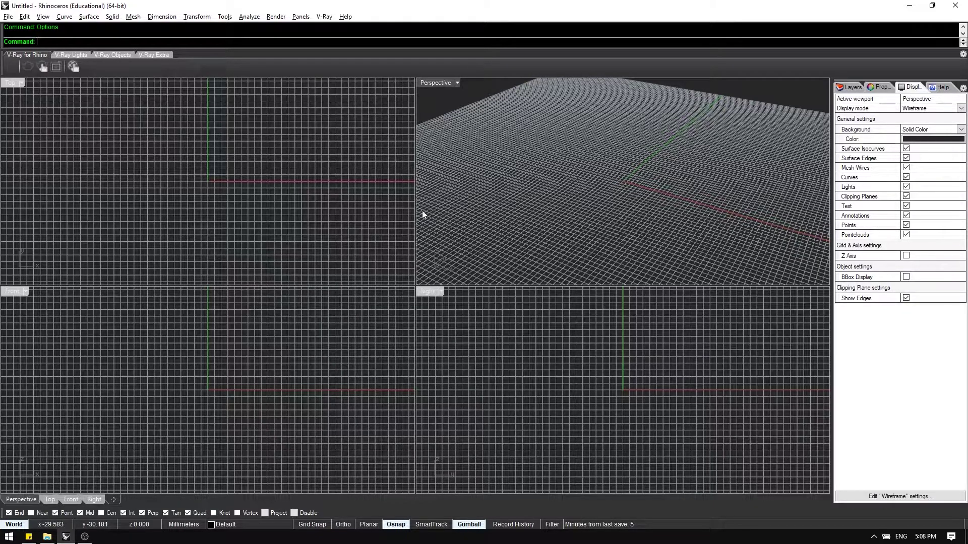
key("ctrl+Tab")
key("ctrl+Tab")
key("ctrl+Tab")
key("ctrl+Tab")
right_click(561, 245)
Darken the major and minor grid line colours to subtler greys
scroll(540, 257, "down", 2)
scroll(539, 262, "up", 2)
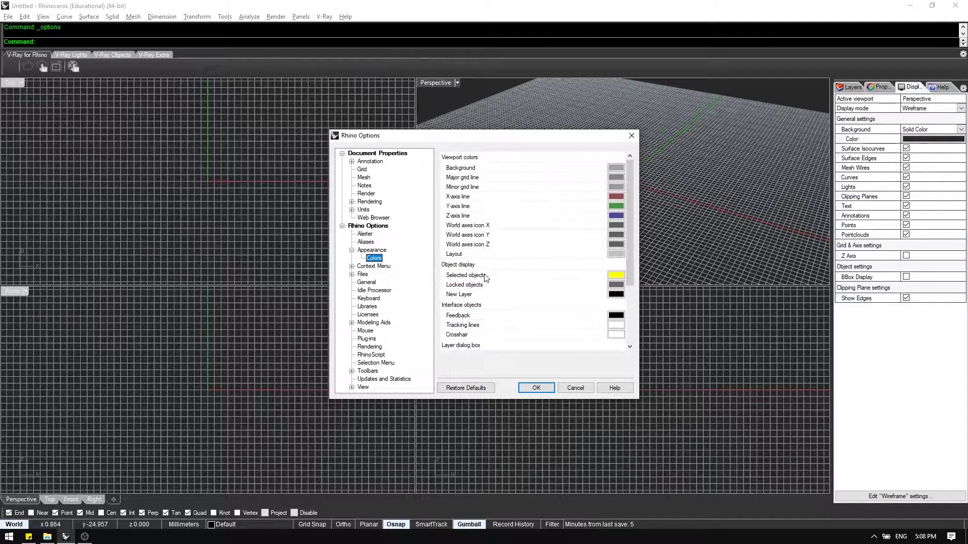
scroll(583, 319, "down", 3)
scroll(574, 324, "up", 3)
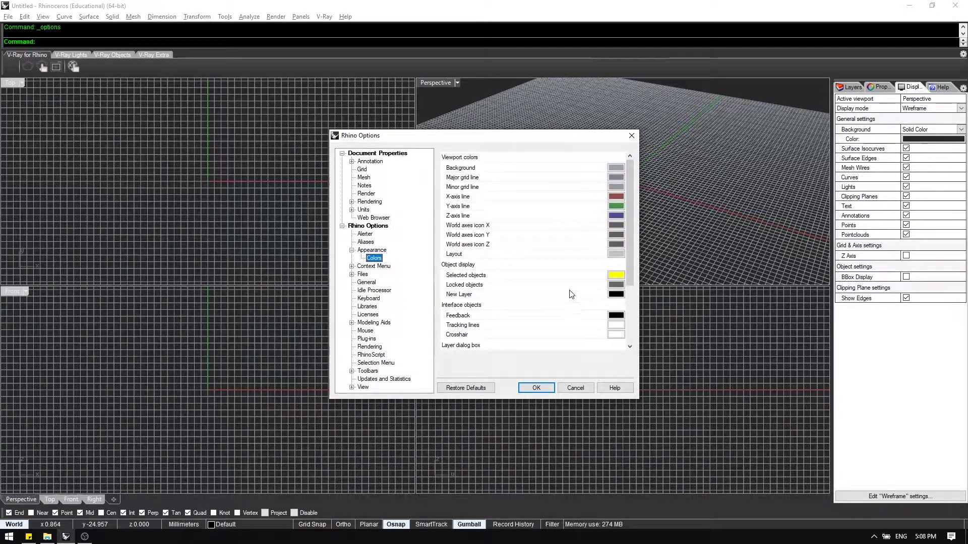
left_click_drag(488, 142, 323, 194)
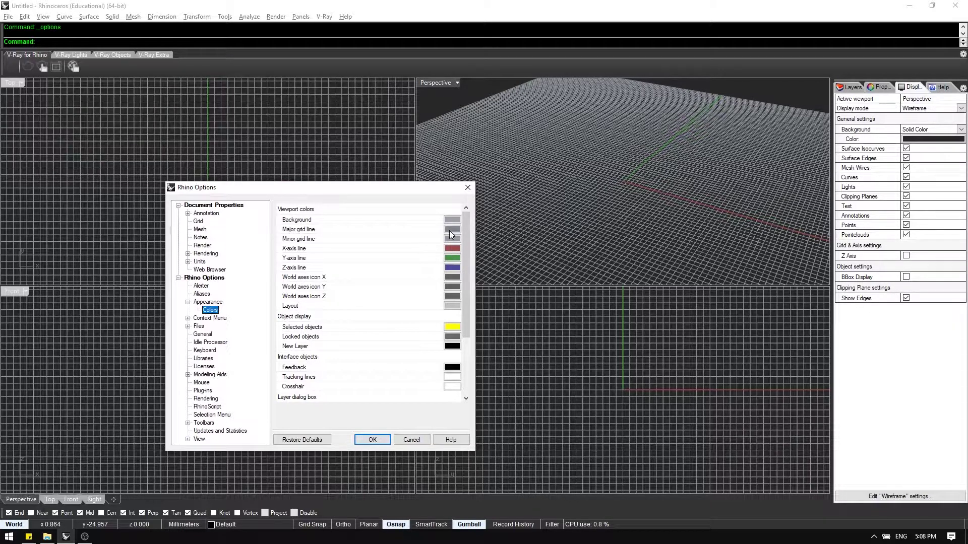
left_click(450, 231)
left_click_drag(383, 304, 398, 302)
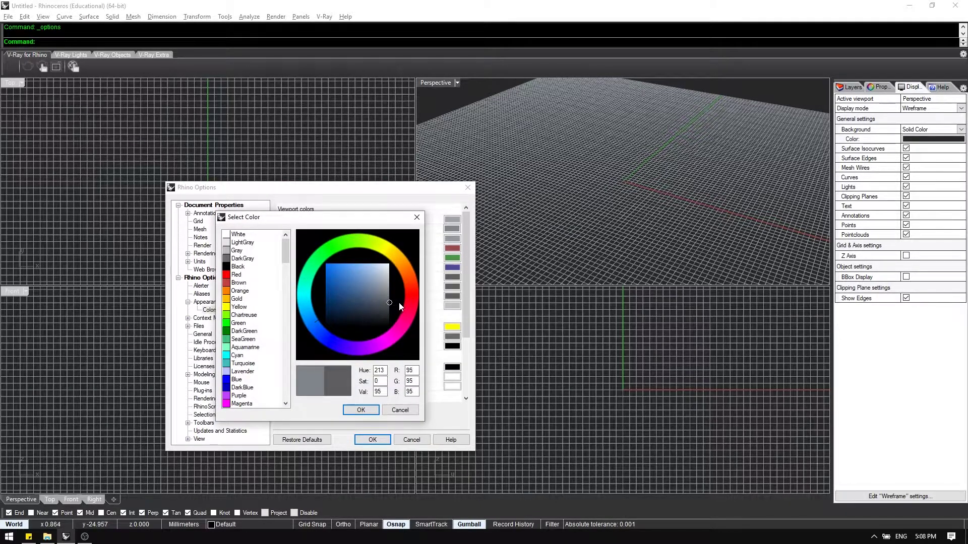
left_click(365, 410)
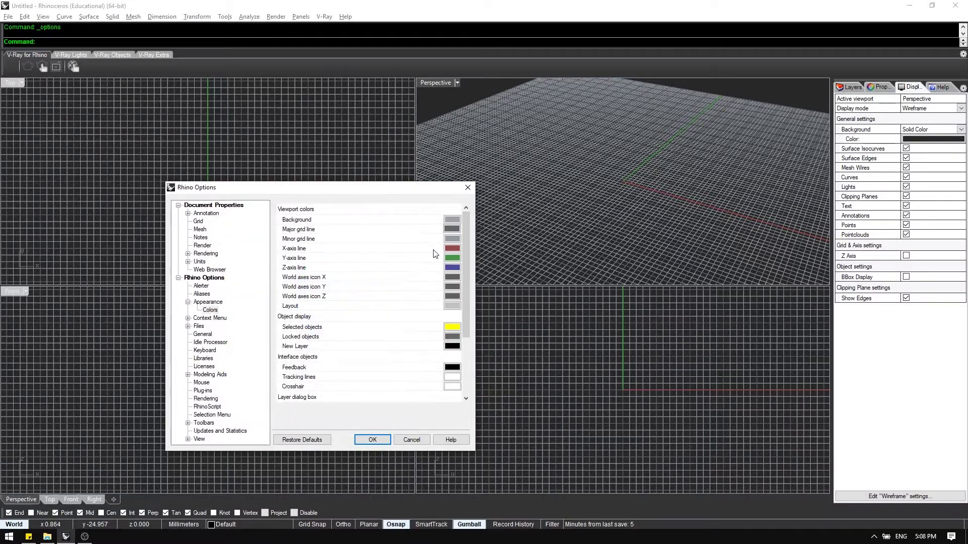
left_click(454, 239)
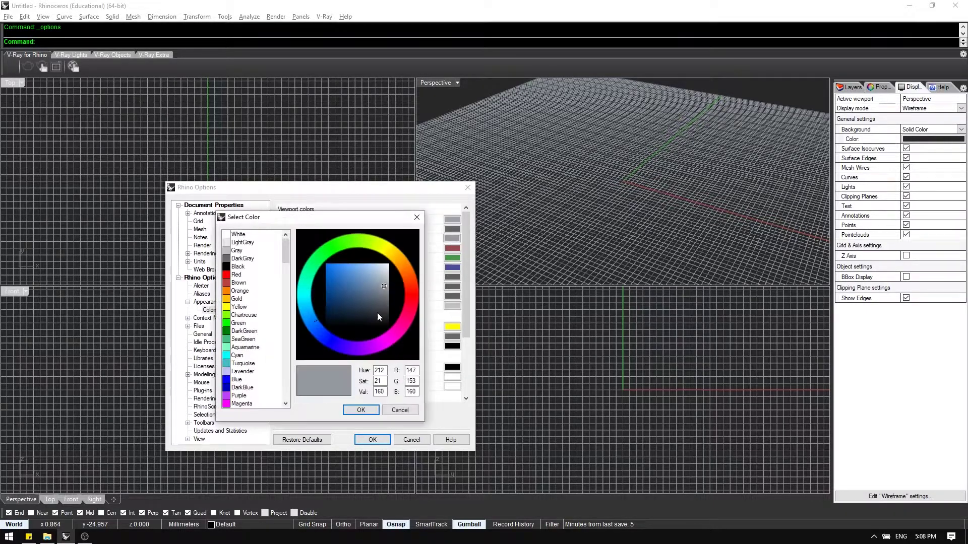
left_click_drag(382, 310, 399, 317)
left_click(372, 410)
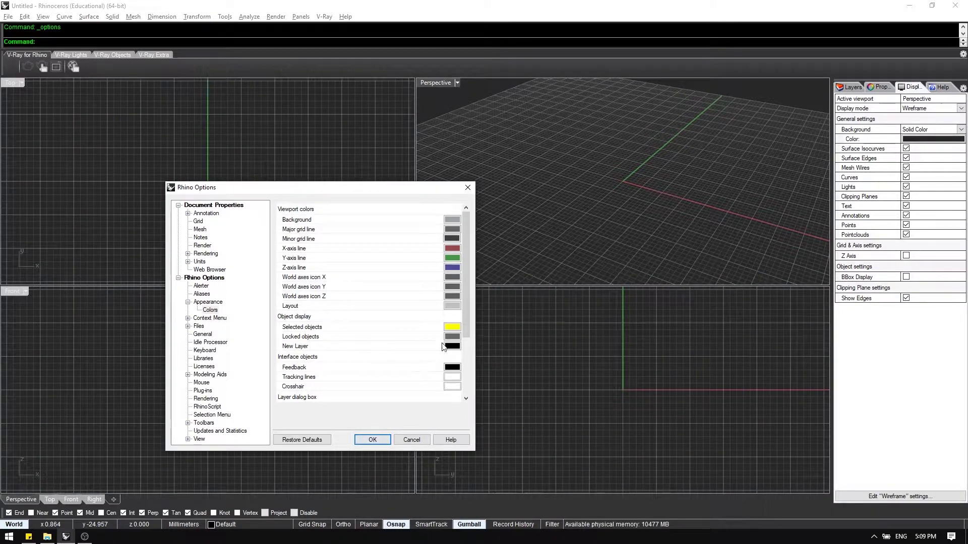
left_click_drag(466, 323, 467, 399)
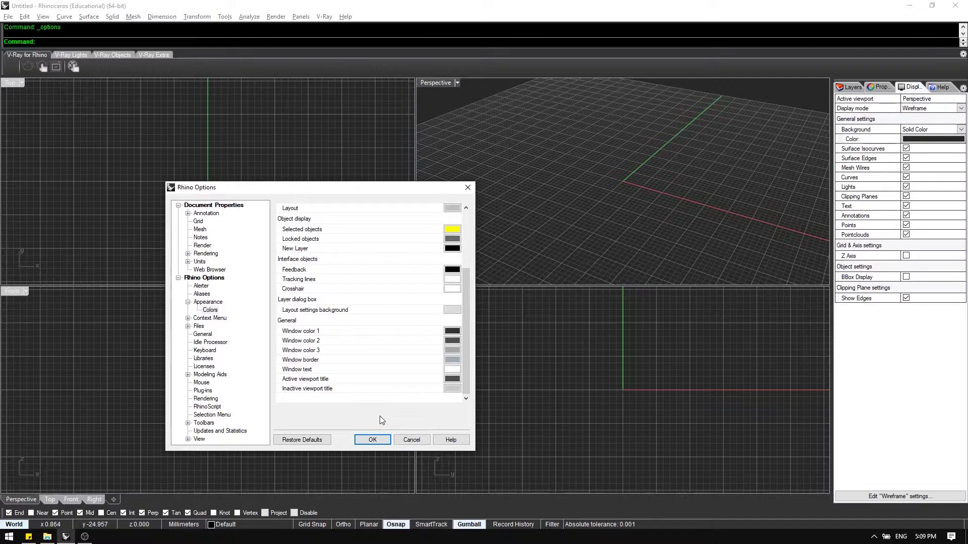
left_click(372, 440)
left_click(509, 434)
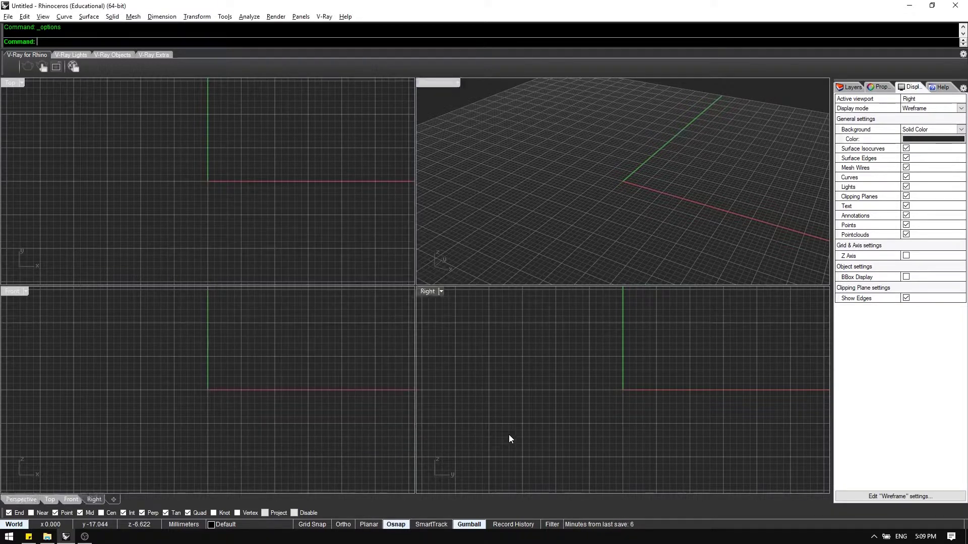
left_click(369, 412)
left_click(345, 237)
left_click(486, 216)
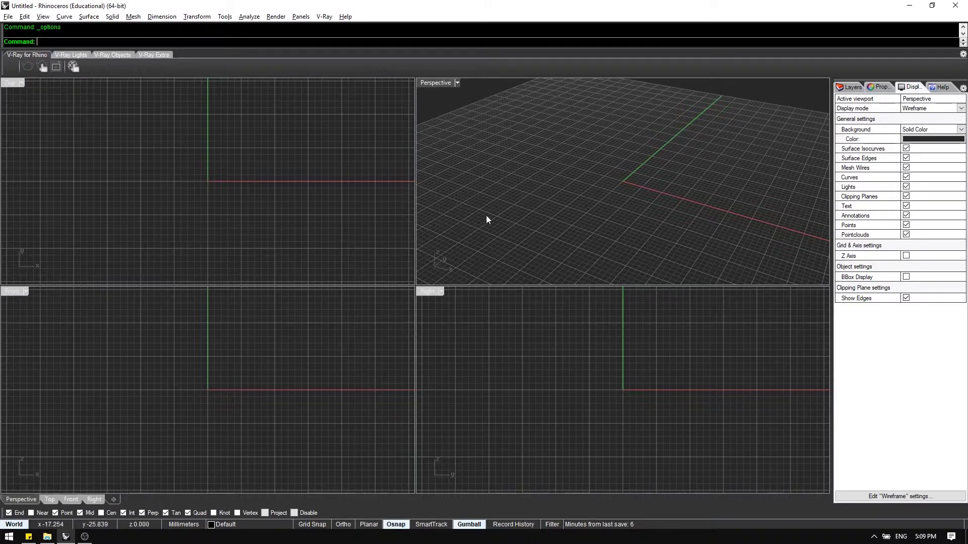
left_click(513, 348)
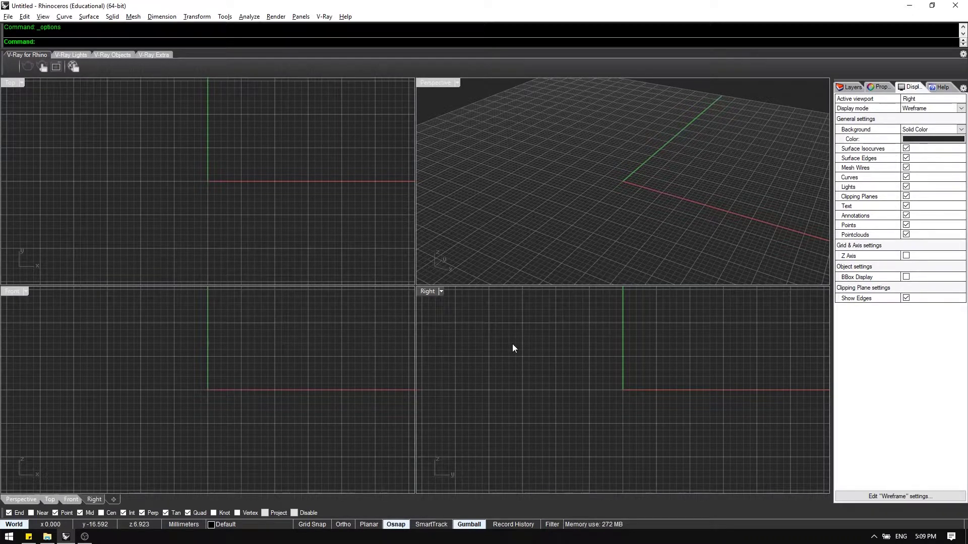
left_click(516, 242)
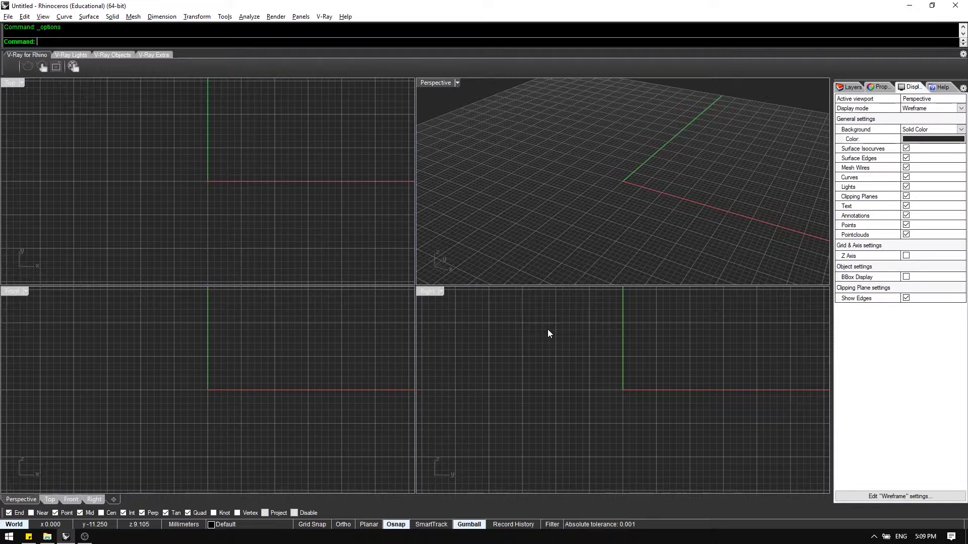
Export the current settings with OptionsExport, replacing pimp my rhino_demonstration.ini
key("BackSpace")
type("ptionsExport")
key("Return")
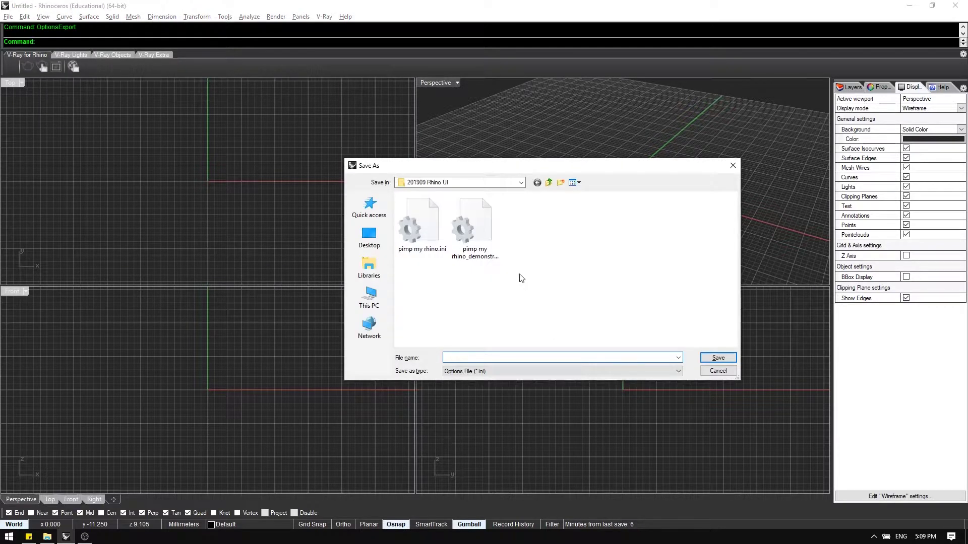
left_click(492, 246)
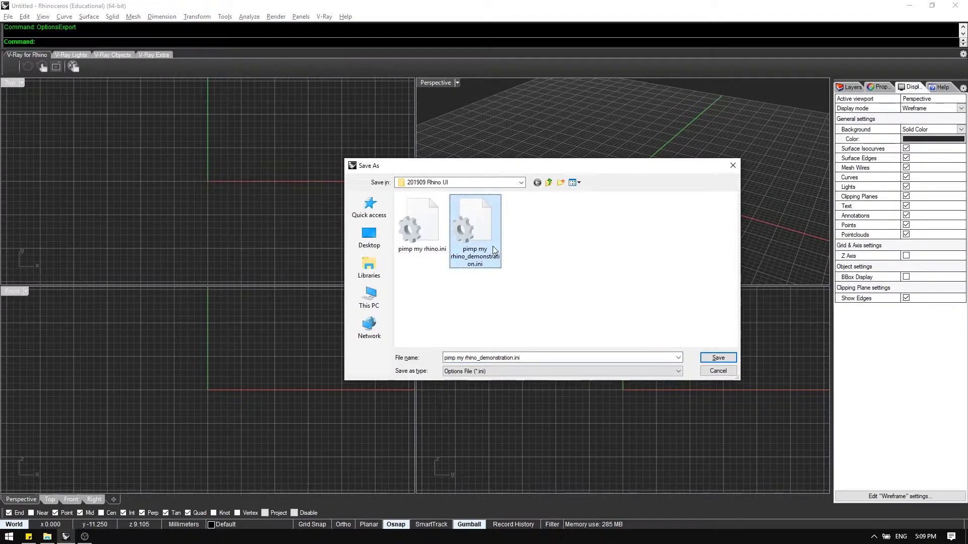
left_click(716, 358)
left_click(523, 275)
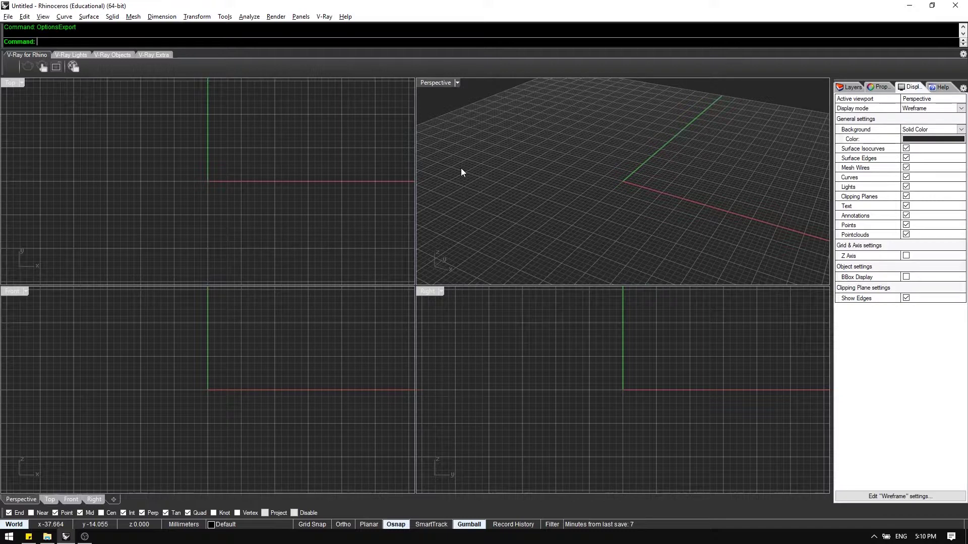
type("Options")
Restore Rhino's default options, then set the viewport background colour's Val to 30
key("Return")
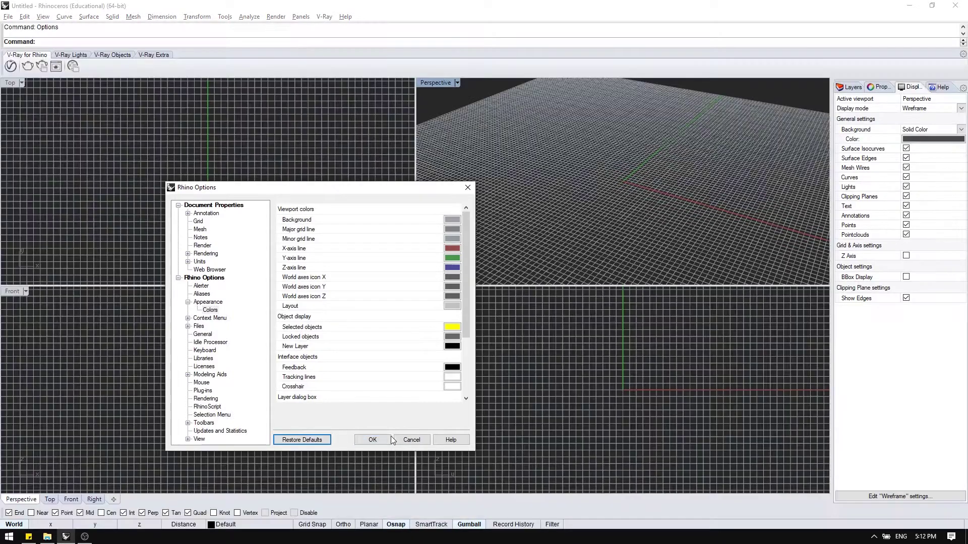
left_click(385, 439)
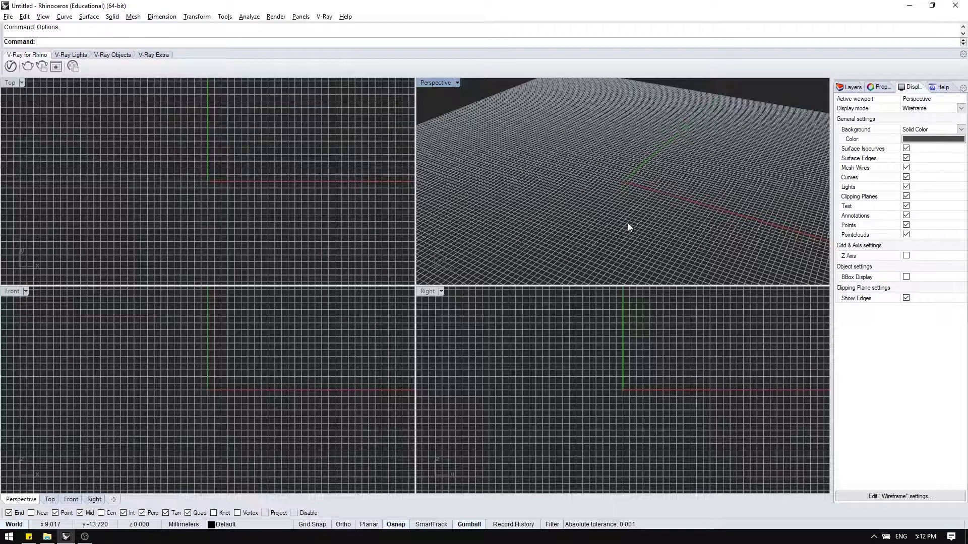
left_click(909, 139)
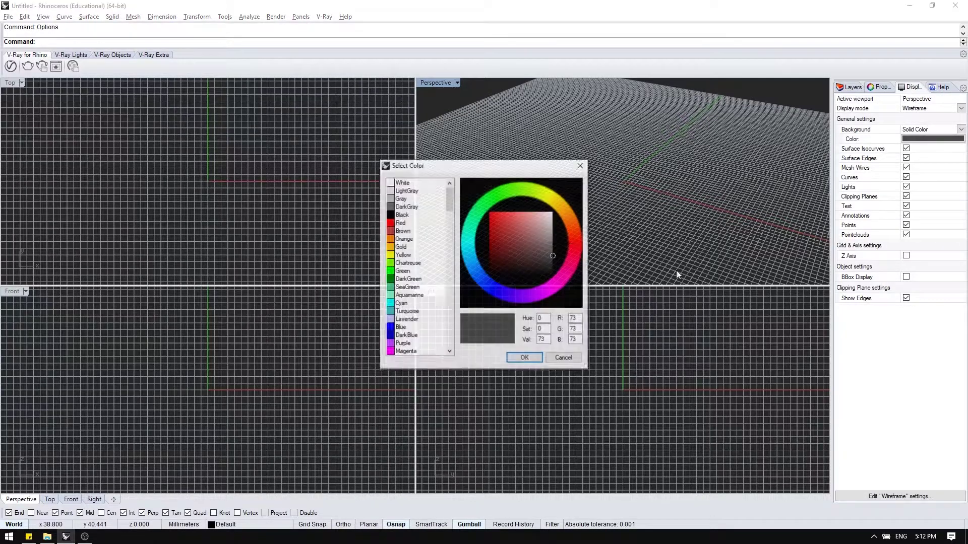
double_click(543, 339)
type("30")
key("Return")
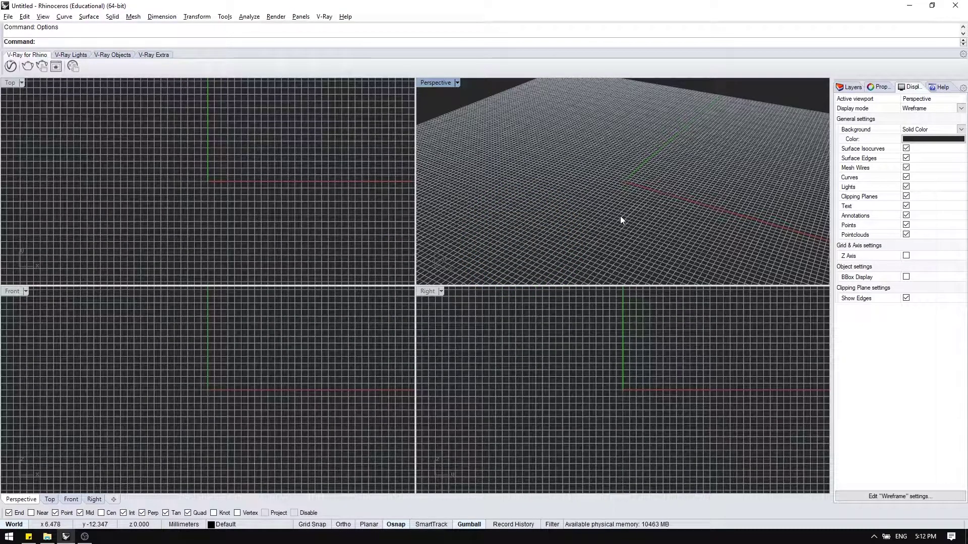
type("OptionsImport")
Import only the Appearance settings from pimp my rhino_demonstration.ini using OptionsImport
key("Return")
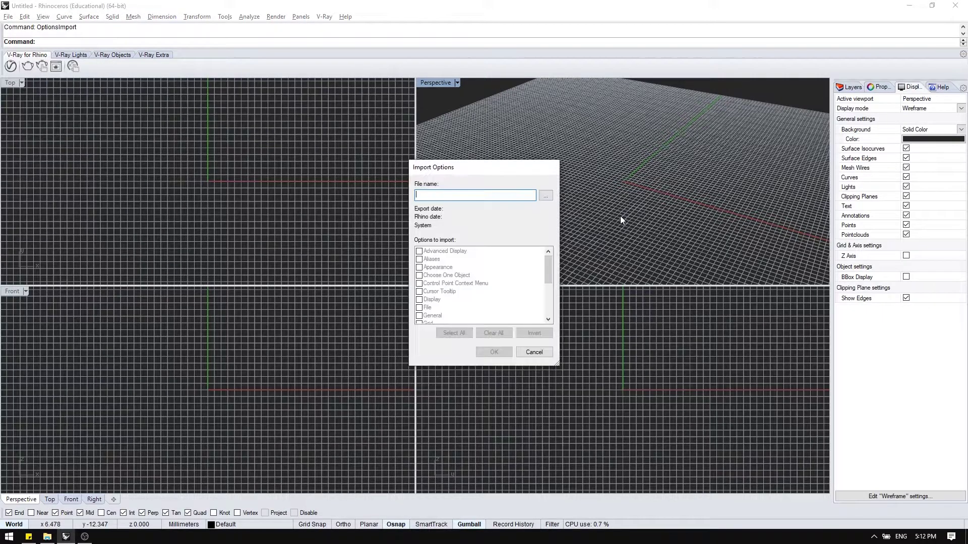
left_click(545, 194)
double_click(486, 238)
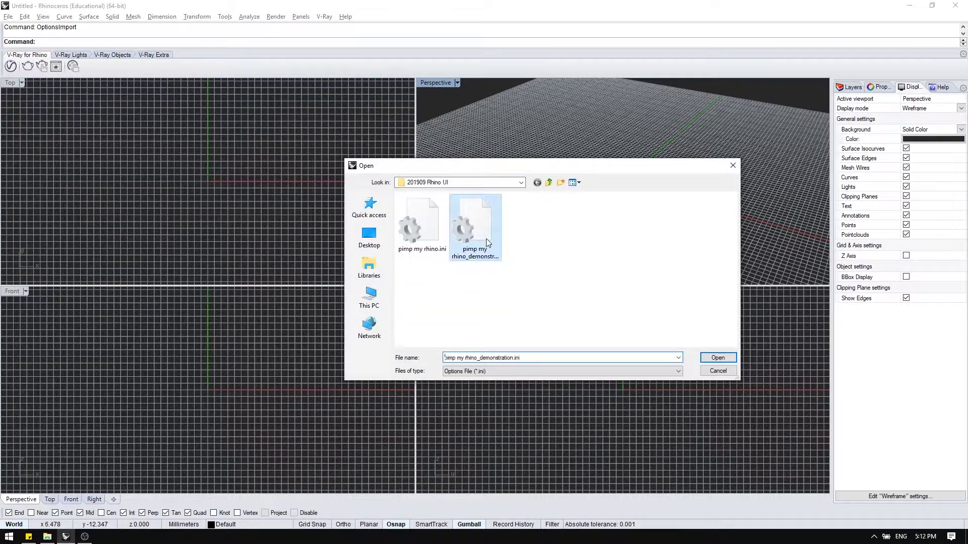
left_click(420, 268)
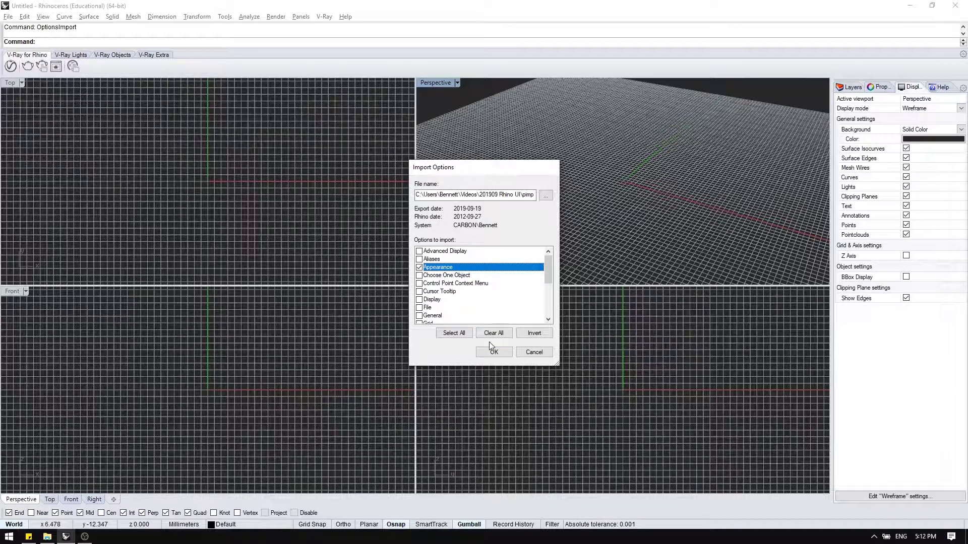
left_click(499, 352)
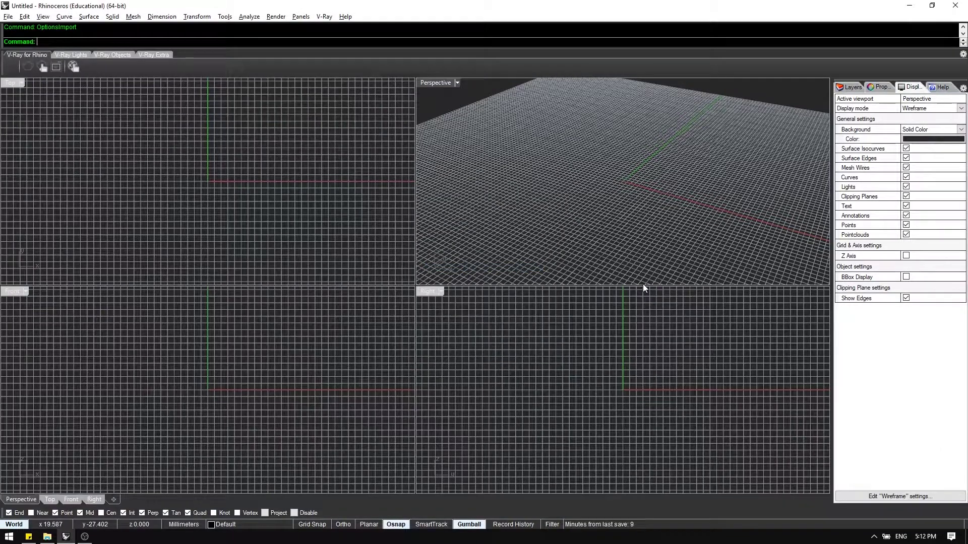